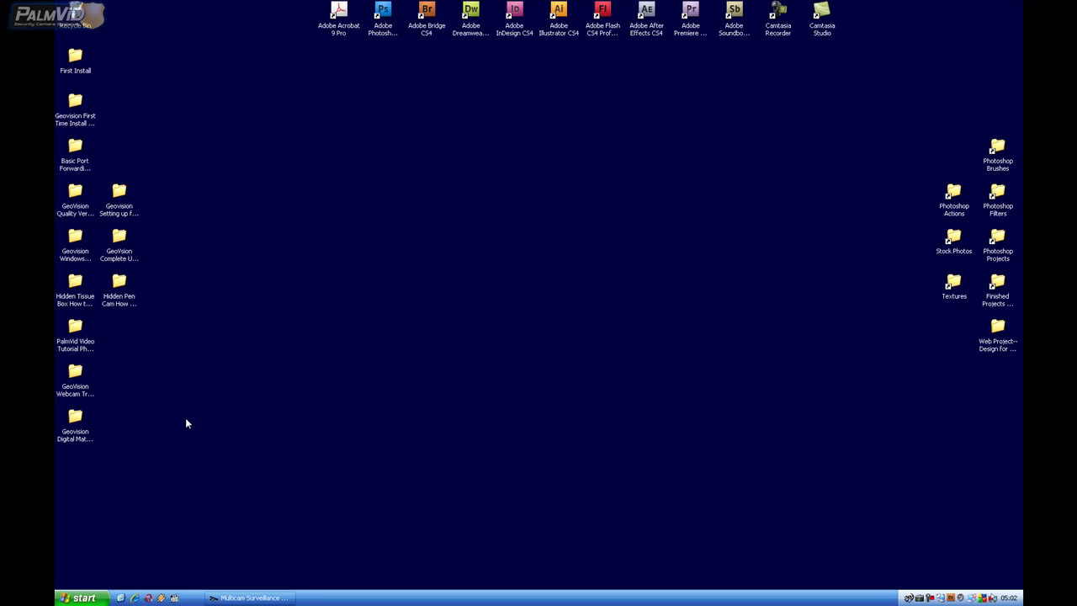
# Launch Internet Explorer and browse to the router at 192.168.1.1
pyautogui.click(78, 598)
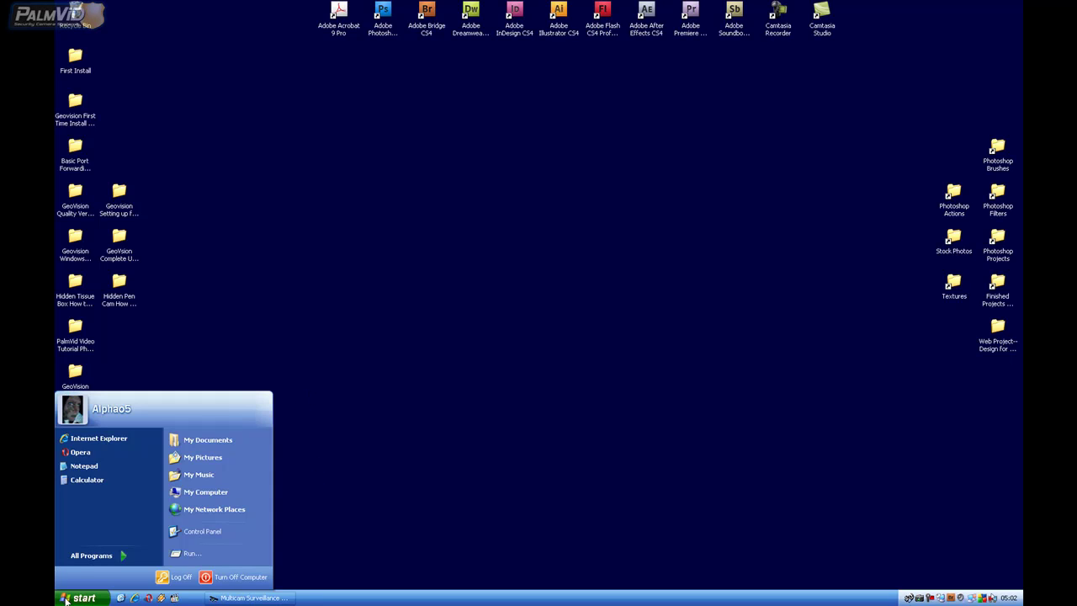
pyautogui.click(92, 444)
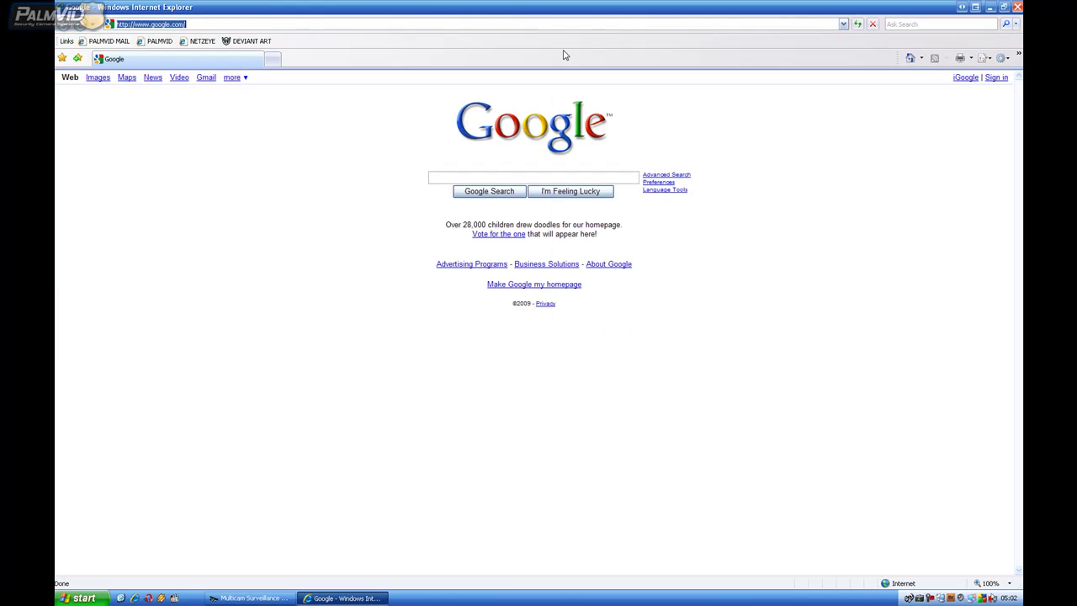
pyautogui.write('192')
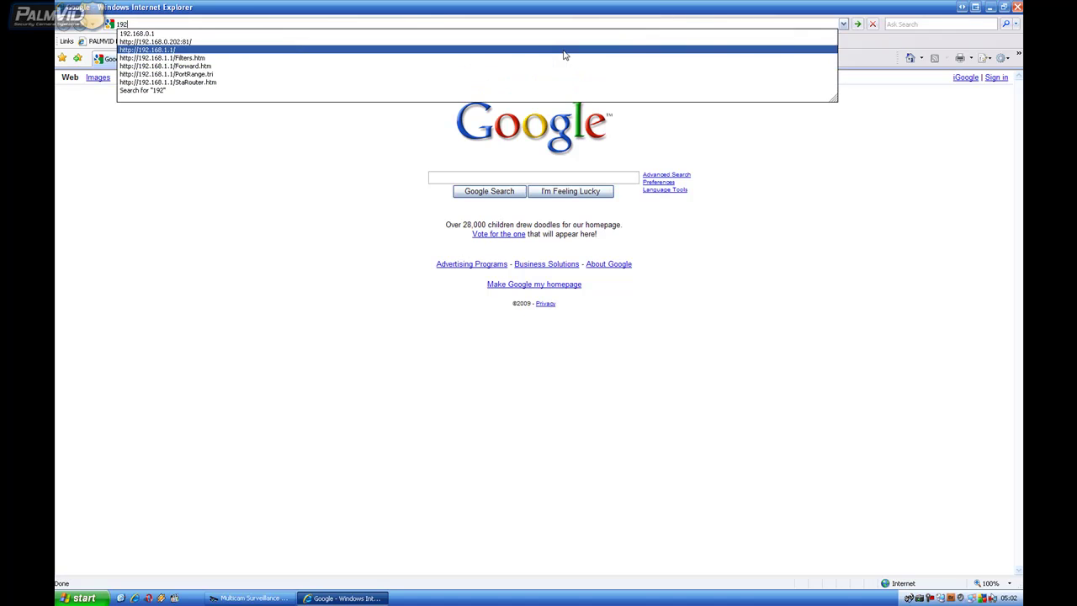
pyautogui.write('.168.1.1')
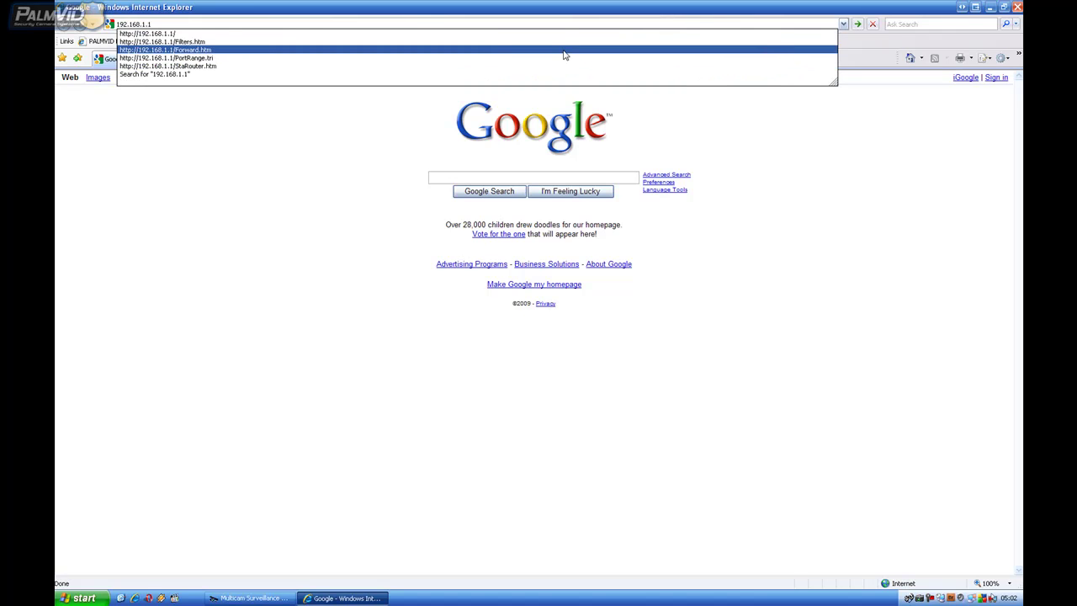
pyautogui.press('Return')
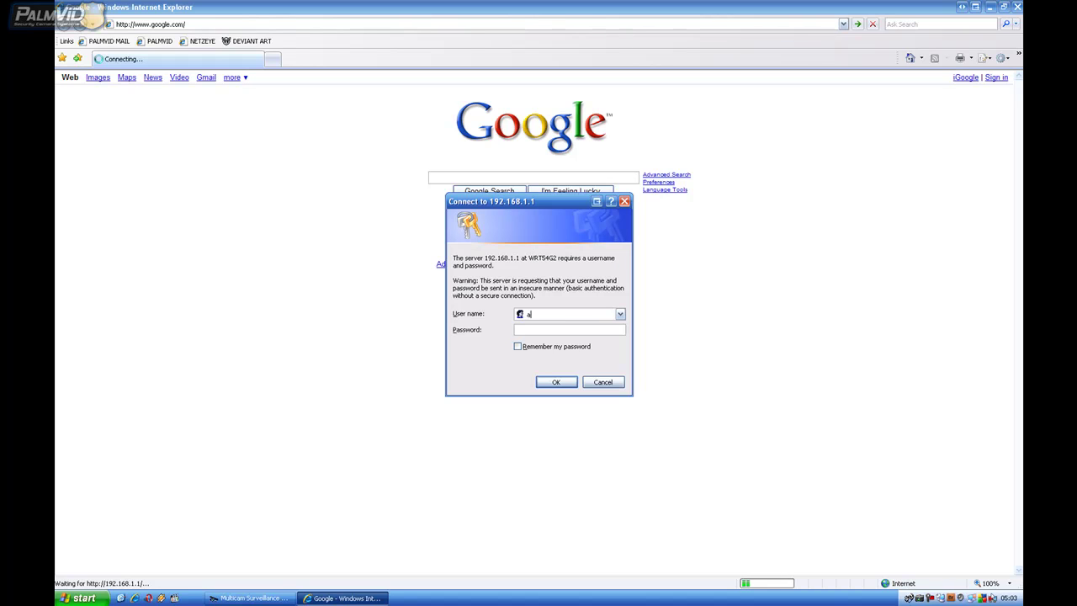
# Log in with the router username and password, with Remember my password ticked
pyautogui.write('admin')
pyautogui.click(518, 347)
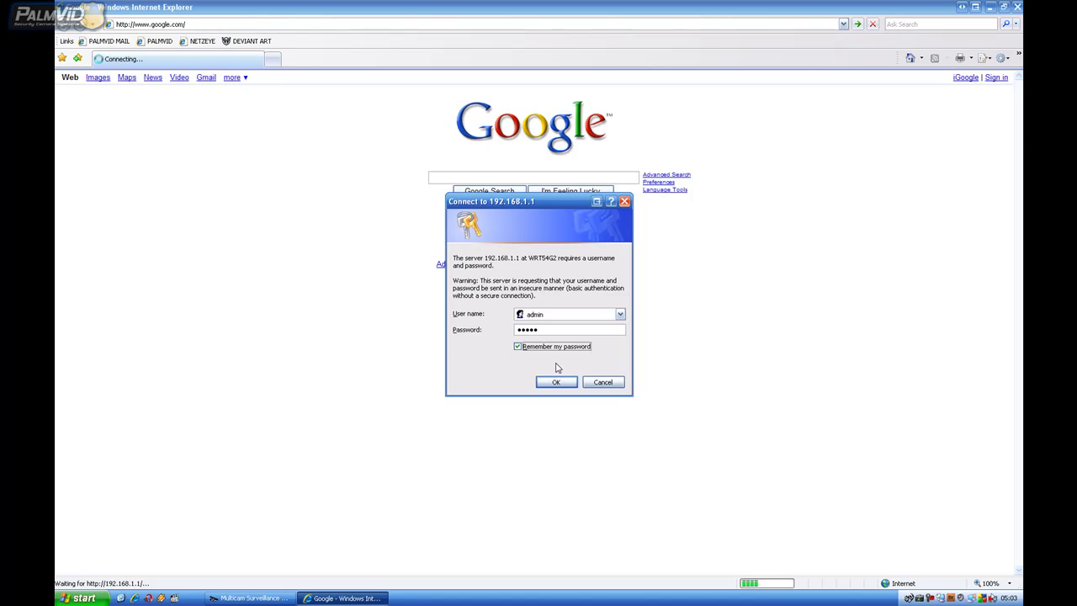
pyautogui.click(556, 383)
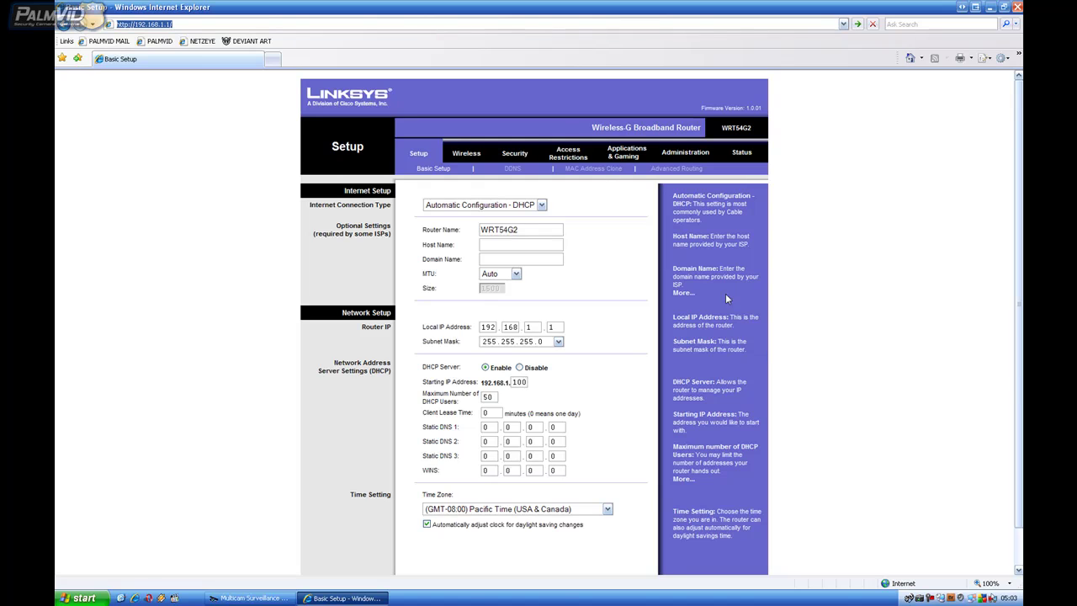
# On Port Range Forward, add rules geo1 (port 81) and geo2 (port 4550) to 192.168.1.111
pyautogui.click(630, 159)
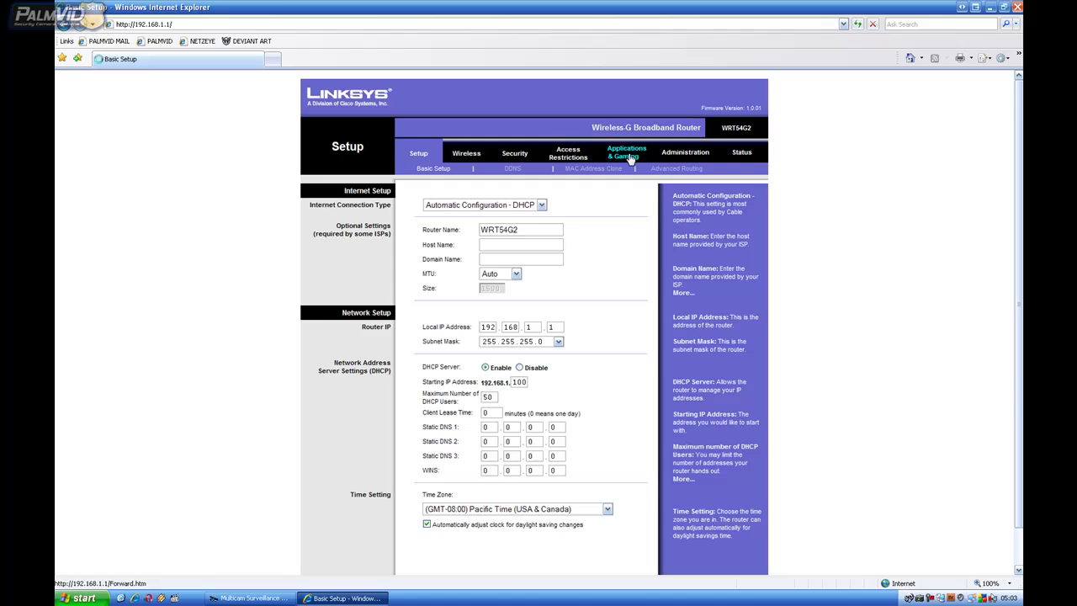
pyautogui.click(418, 241)
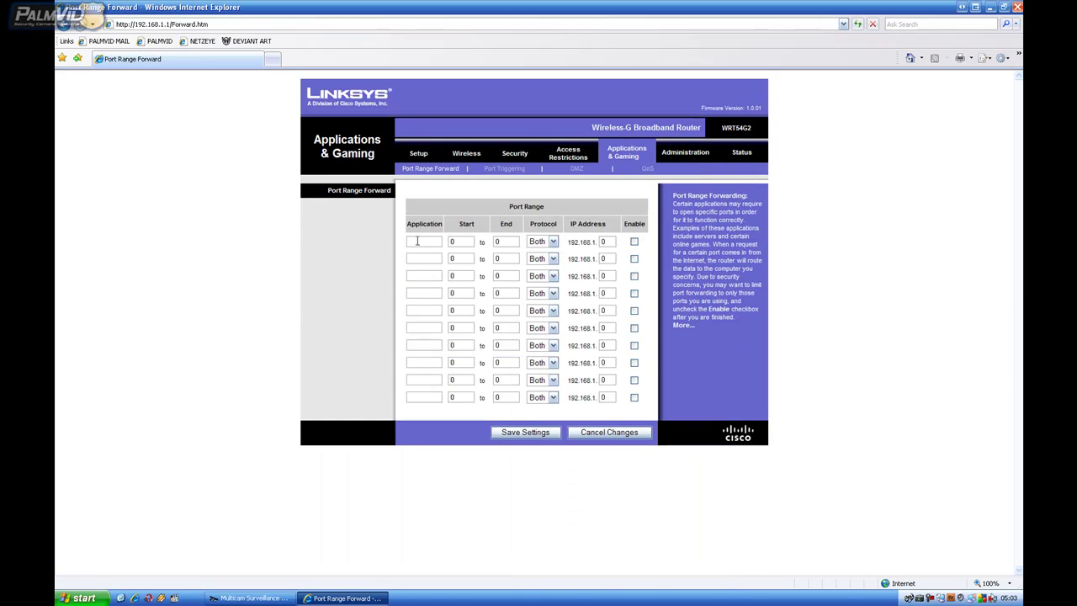
pyautogui.write('geo')
pyautogui.click(449, 242)
pyautogui.write('81')
pyautogui.press('Tab')
pyautogui.press('Tab')
pyautogui.press('Tab')
pyautogui.write('111')
pyautogui.press('Tab')
pyautogui.press('Tab')
pyautogui.write('geo2 ')
pyautogui.write('4550 to ')
pyautogui.write('4550')
pyautogui.press('Tab')
pyautogui.press('Tab')
pyautogui.write('11')
# Add rule geo3 for port 6550 to 192.168.1.111, enabled, and begin rule geo4
pyautogui.press('Tab')
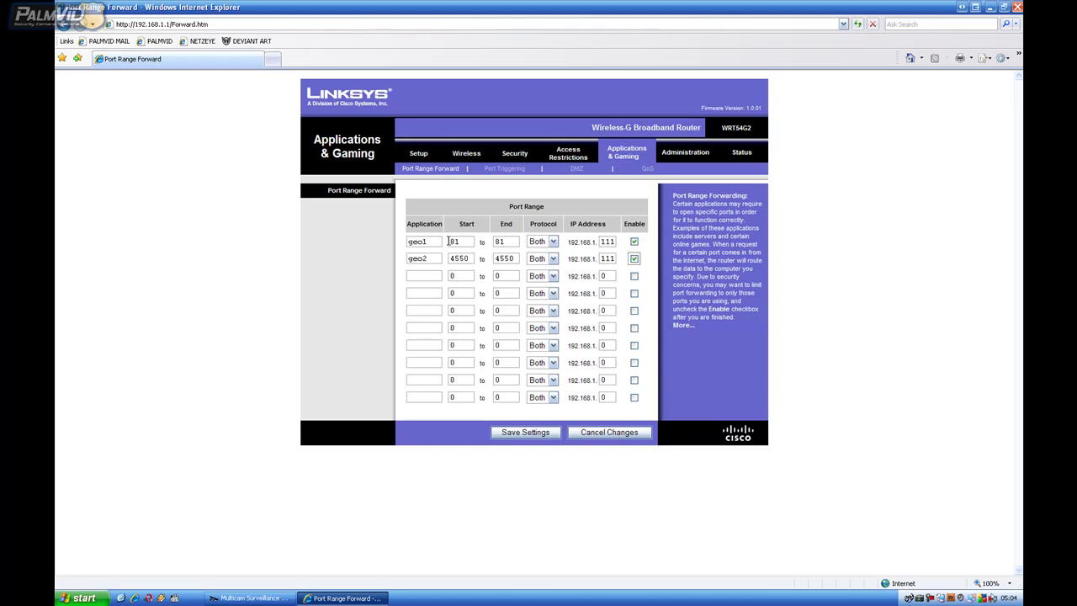
pyautogui.press('Tab')
pyautogui.write('geo6550')
pyautogui.press('Tab')
pyautogui.write('6550')
pyautogui.press('Tab')
pyautogui.press('Tab')
pyautogui.write('1')
pyautogui.press('Tab')
pyautogui.press('space')
# Finish rules geo4 (port 5550) and geo5 (port 5552) to 192.168.1.111, both enabled
pyautogui.press('Tab')
pyautogui.write('geo4')
pyautogui.press('Tab')
pyautogui.write('5550')
pyautogui.press('Tab')
pyautogui.write('5550')
pyautogui.press('Tab')
pyautogui.press('Tab')
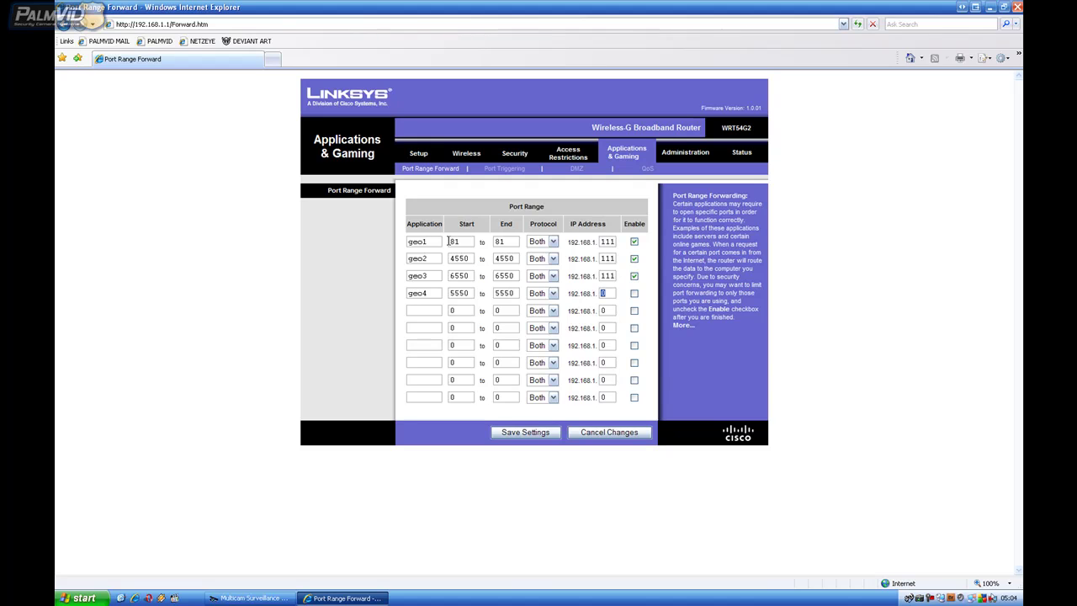
pyautogui.write('111')
pyautogui.press('Tab')
pyautogui.press('space')
pyautogui.press('Tab')
pyautogui.write('geo5')
pyautogui.write('5552')
pyautogui.press('Tab')
pyautogui.write('5552')
pyautogui.press('Tab')
pyautogui.press('Tab')
pyautogui.write('1')
pyautogui.click(636, 310)
# Go to canyouseeme.org
pyautogui.click(213, 26)
pyautogui.write('1')
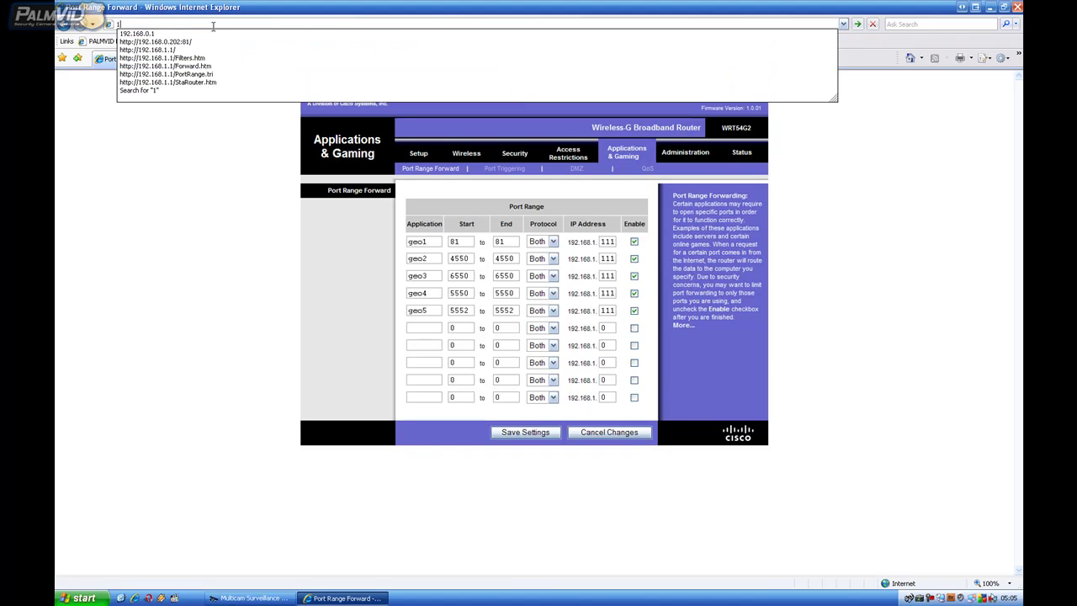
pyautogui.press('BackSpace')
pyautogui.write('canyou')
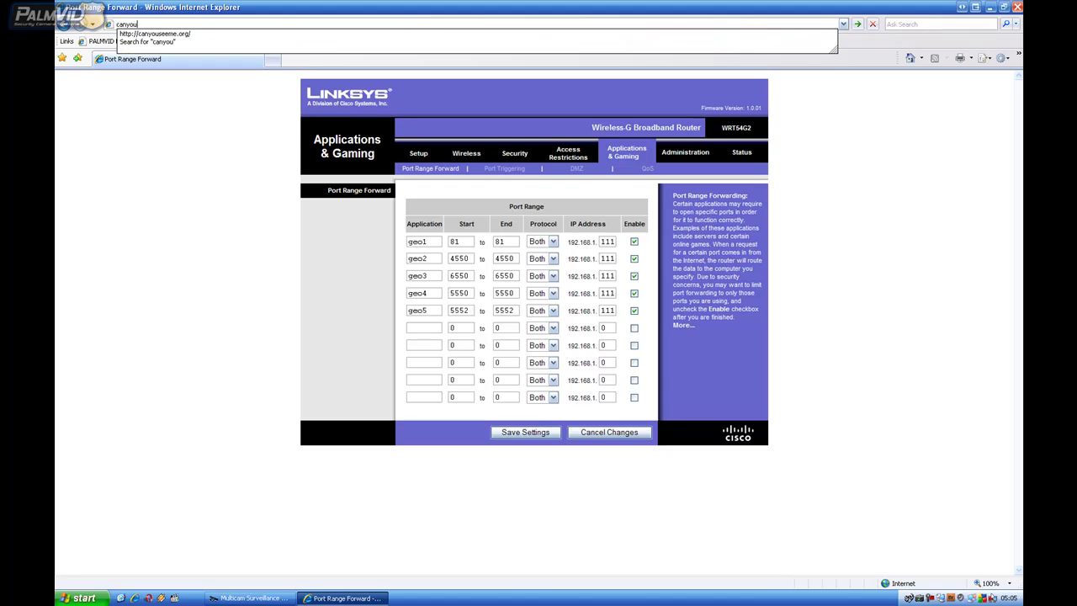
pyautogui.write('seeme.org')
pyautogui.press('Return')
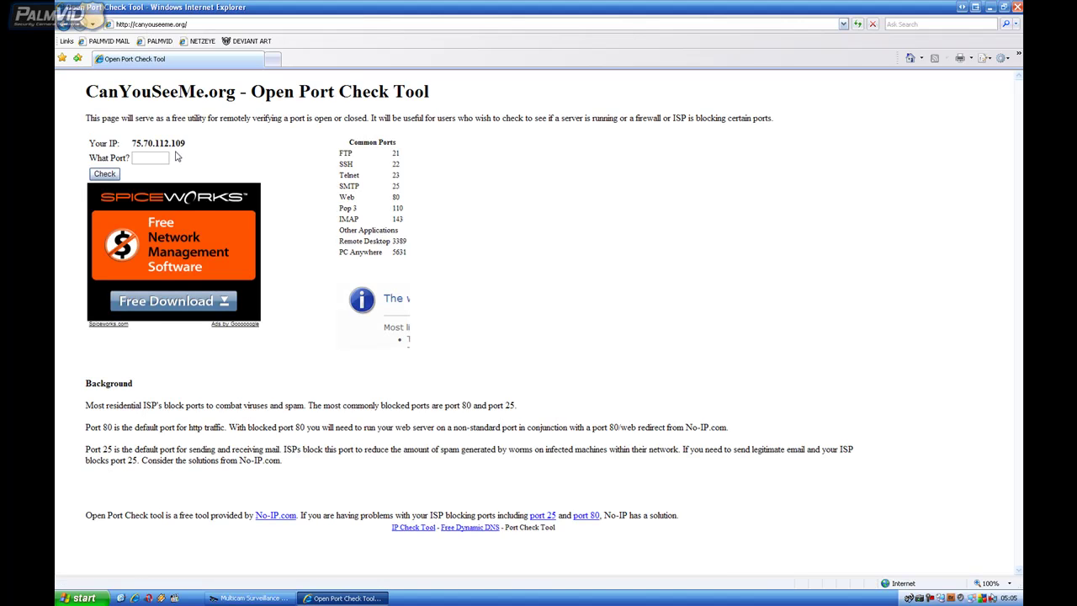
# Check port 8000 and highlight the error saying it cannot be seen
pyautogui.click(159, 161)
pyautogui.write('8000')
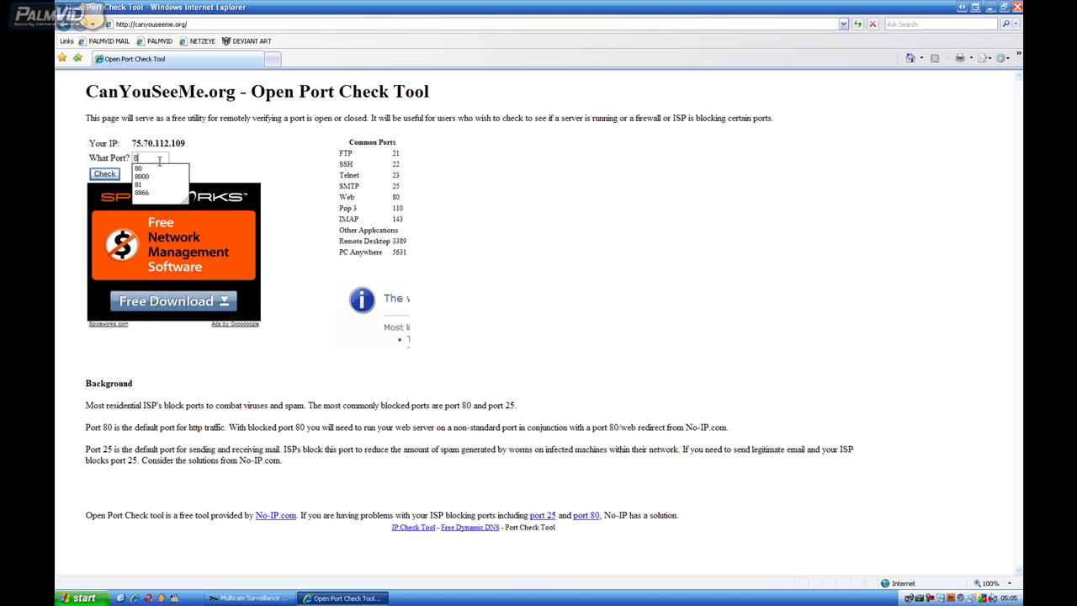
pyautogui.click(106, 174)
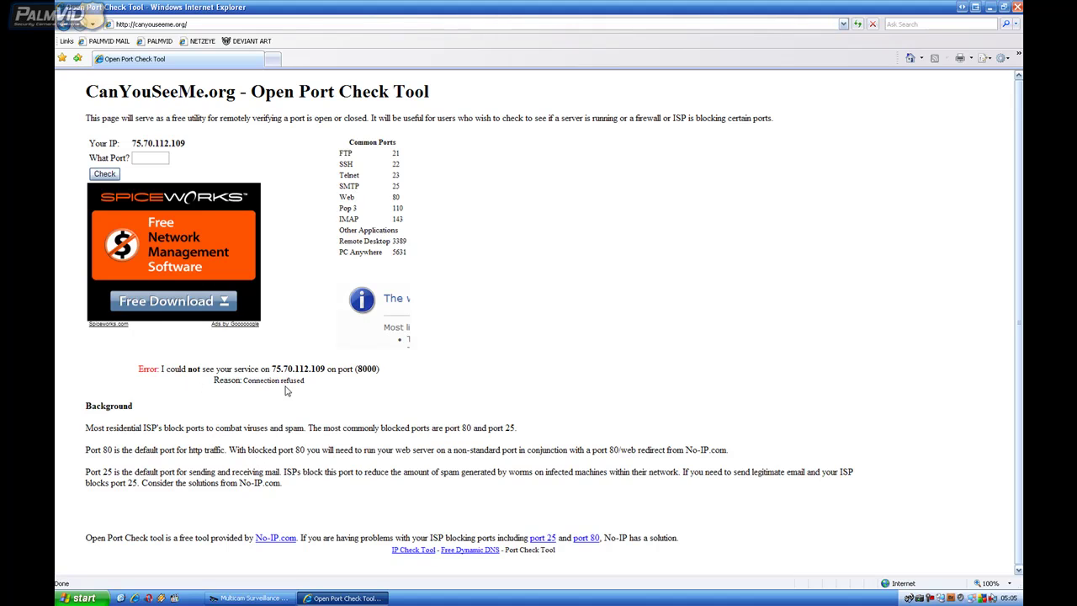
pyautogui.moveTo(376, 369); pyautogui.dragTo(355, 369)
pyautogui.click(232, 376)
pyautogui.moveTo(138, 369); pyautogui.dragTo(392, 372)
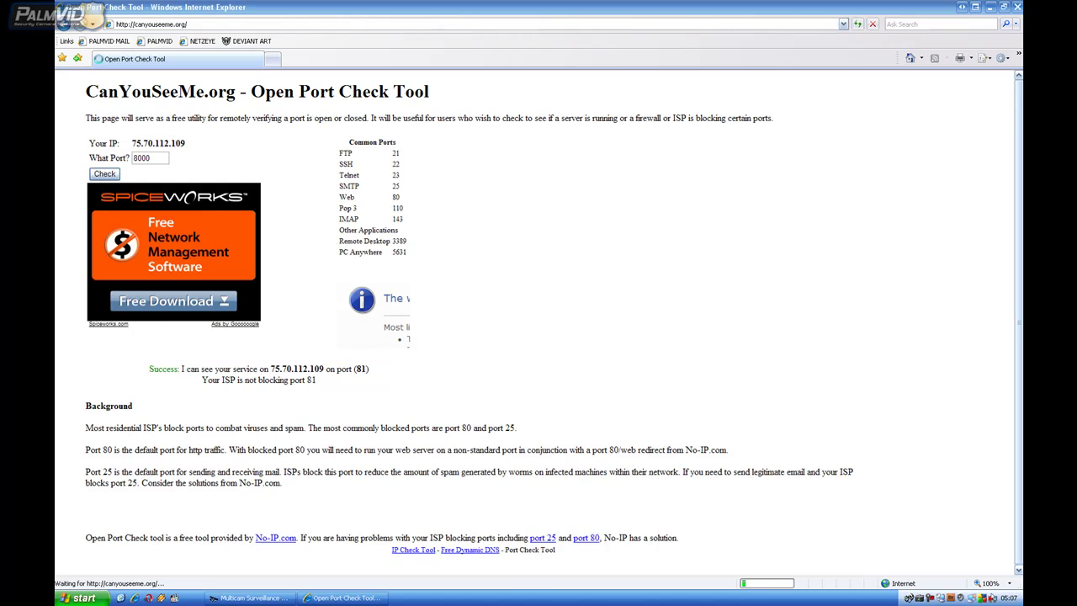
# Check port 81 and highlight its Success message
pyautogui.click(656, 397)
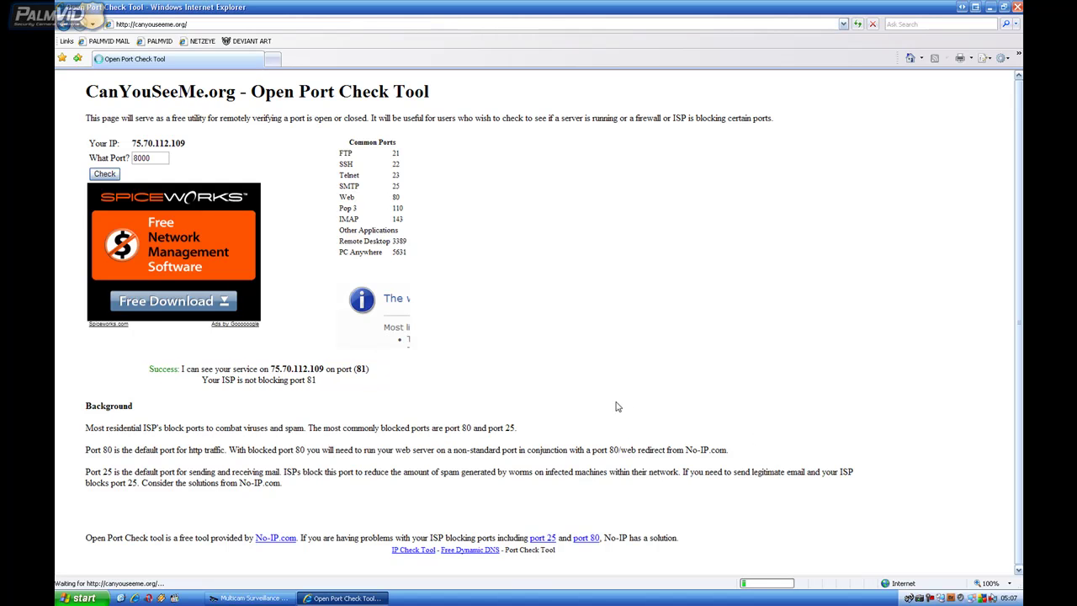
pyautogui.click(155, 159)
pyautogui.write('8')
pyautogui.click(164, 182)
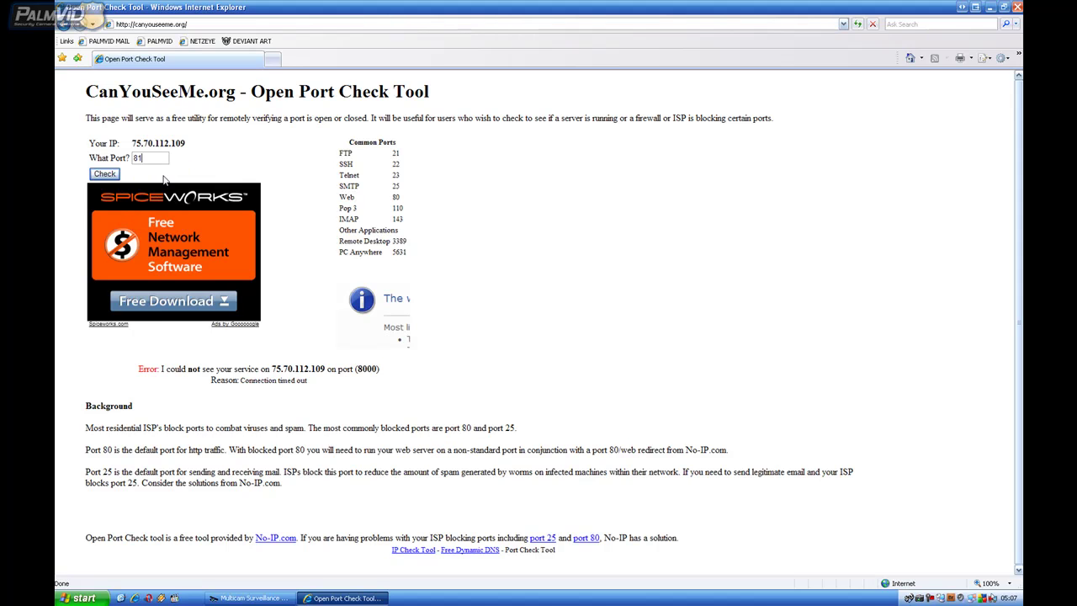
pyautogui.click(103, 174)
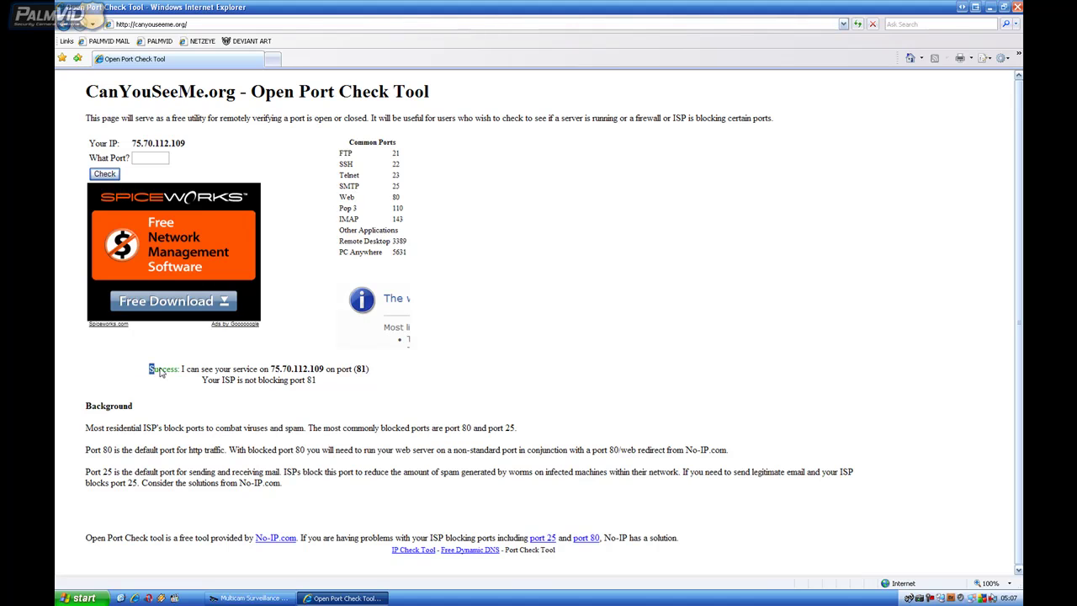
pyautogui.moveTo(149, 368); pyautogui.dragTo(258, 371)
# Check ports 4550, 6550, 5552 and 5550 in turn
pyautogui.click(139, 159)
pyautogui.write('4550')
pyautogui.click(112, 173)
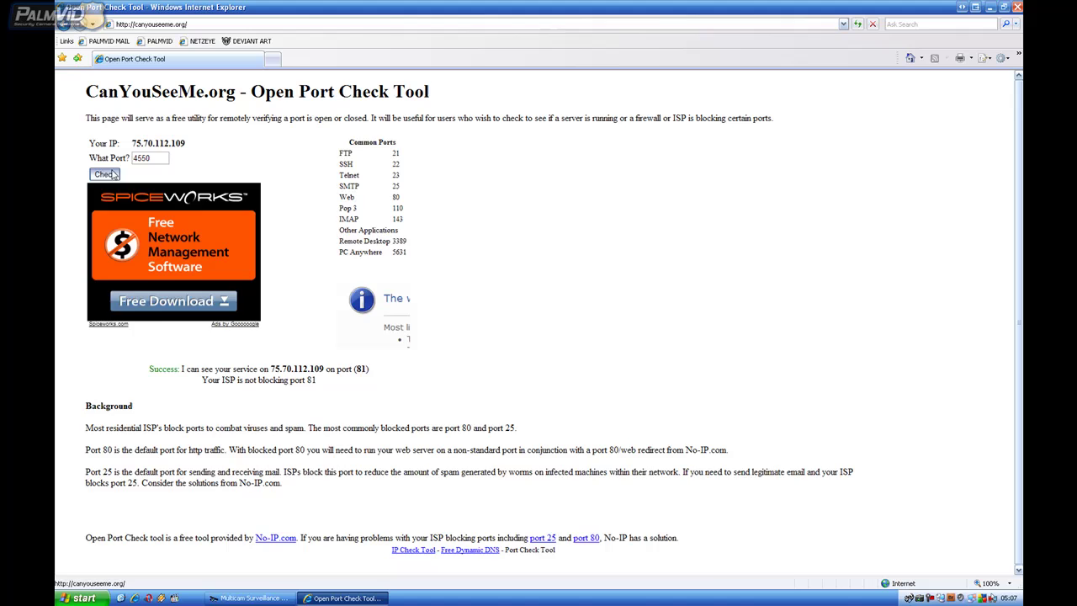
pyautogui.click(145, 157)
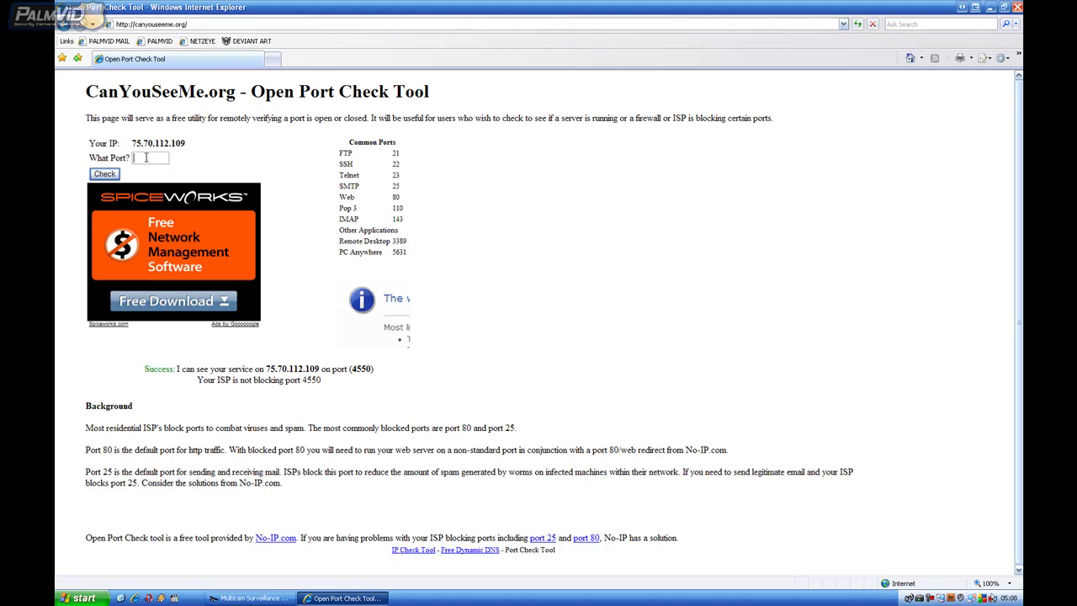
pyautogui.write('6550')
pyautogui.click(104, 174)
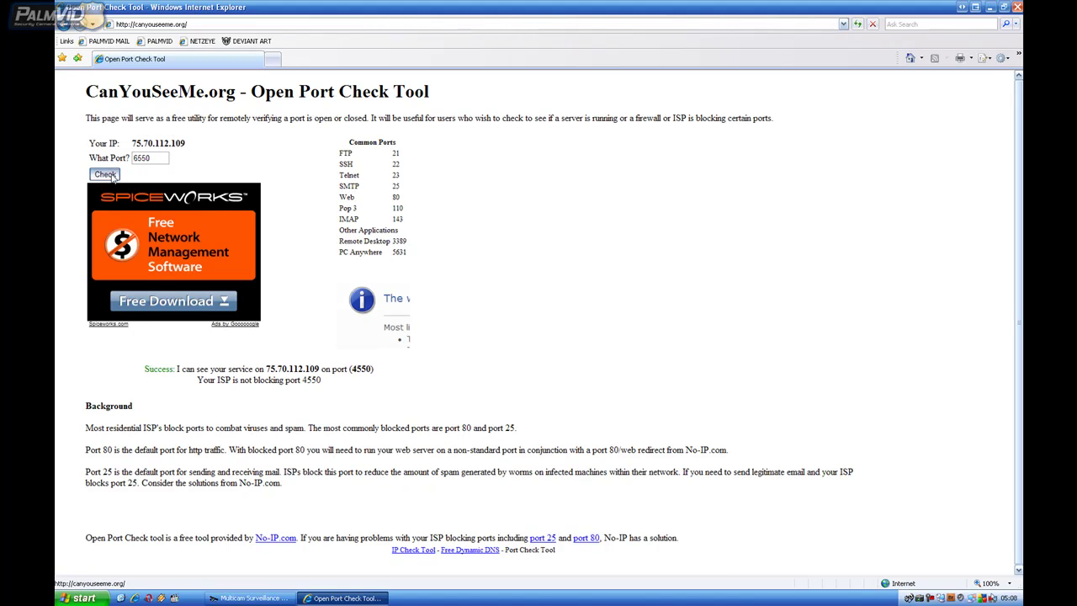
pyautogui.click(158, 158)
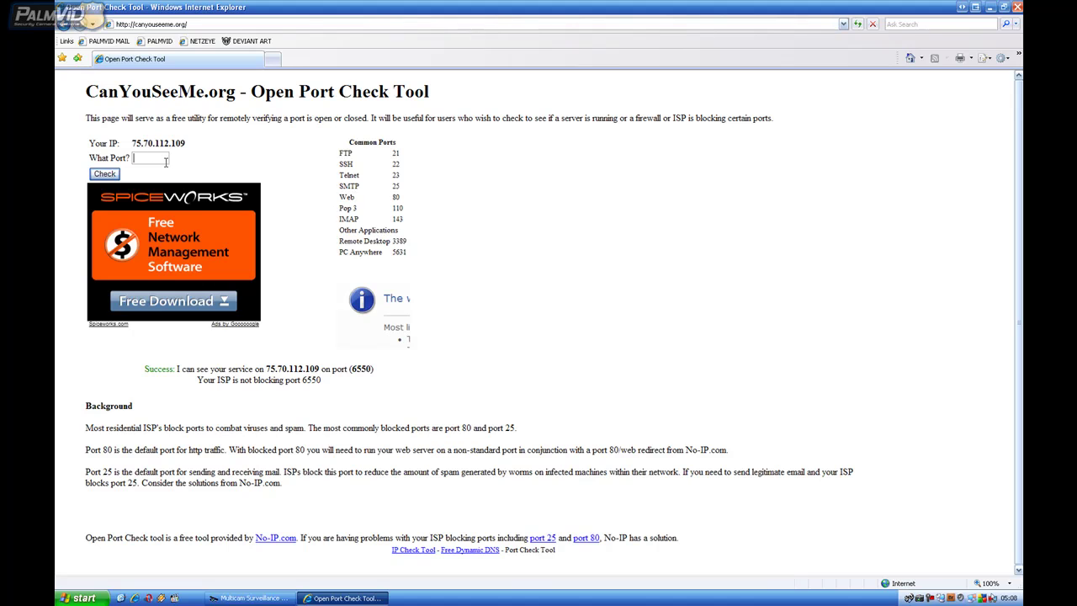
pyautogui.write('5552')
pyautogui.press('Return')
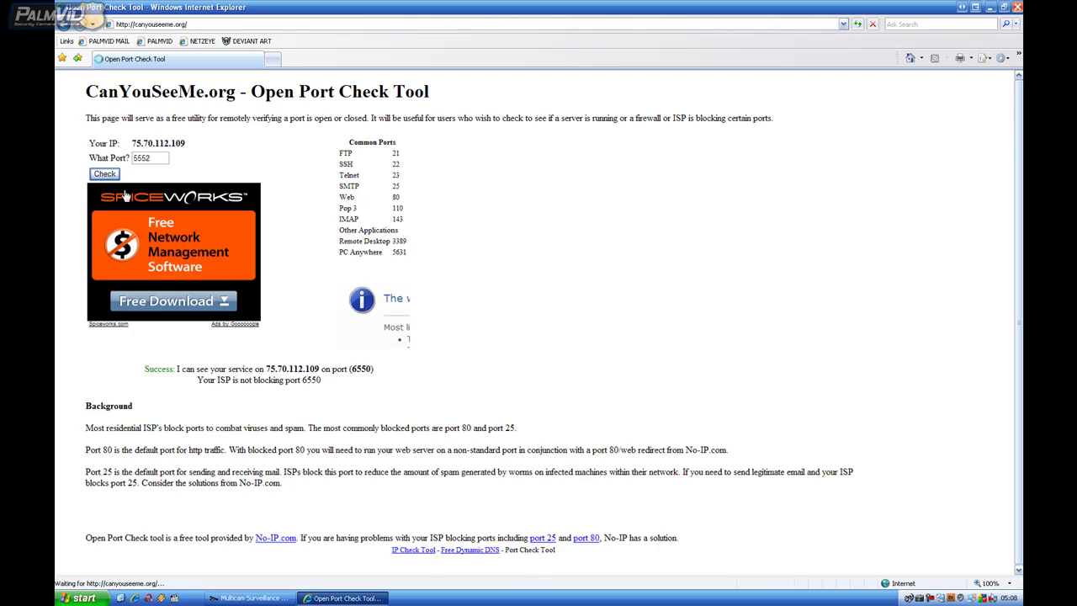
pyautogui.click(162, 160)
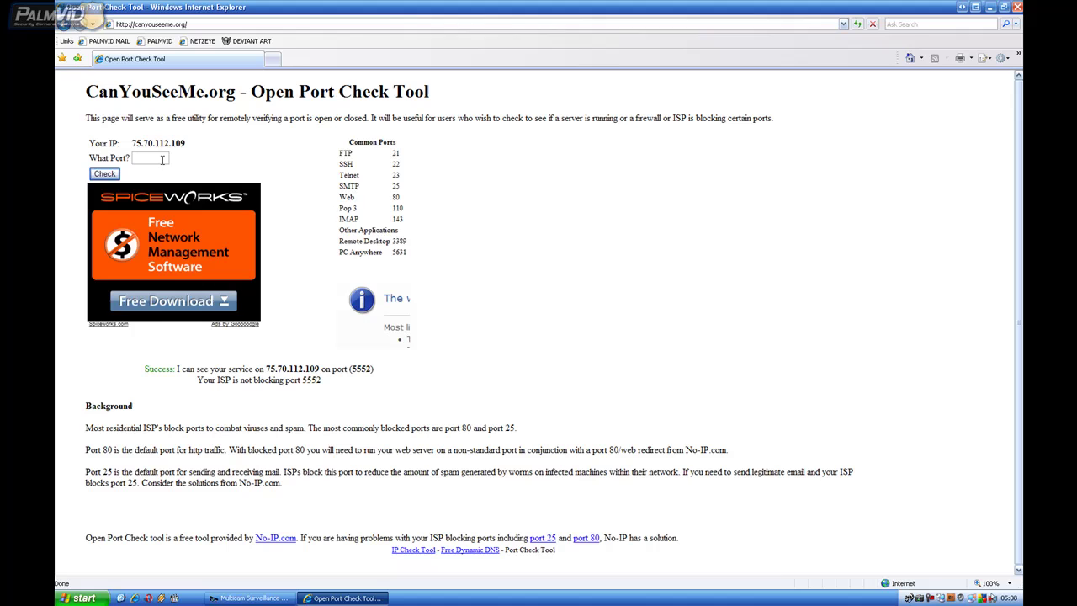
pyautogui.write('5550')
pyautogui.press('Return')
pyautogui.click(912, 596)
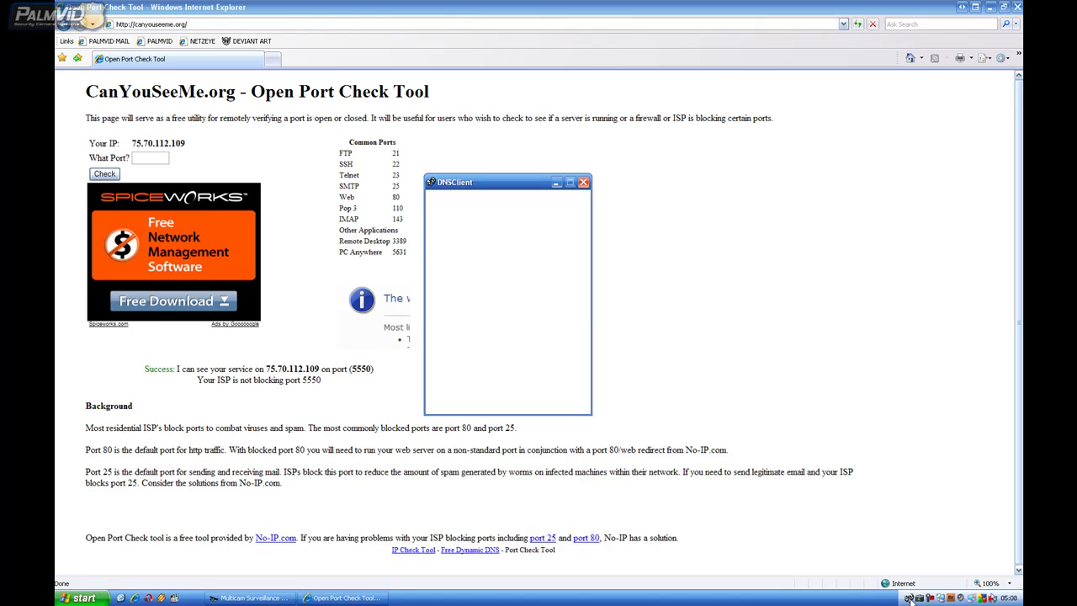
pyautogui.click(446, 355)
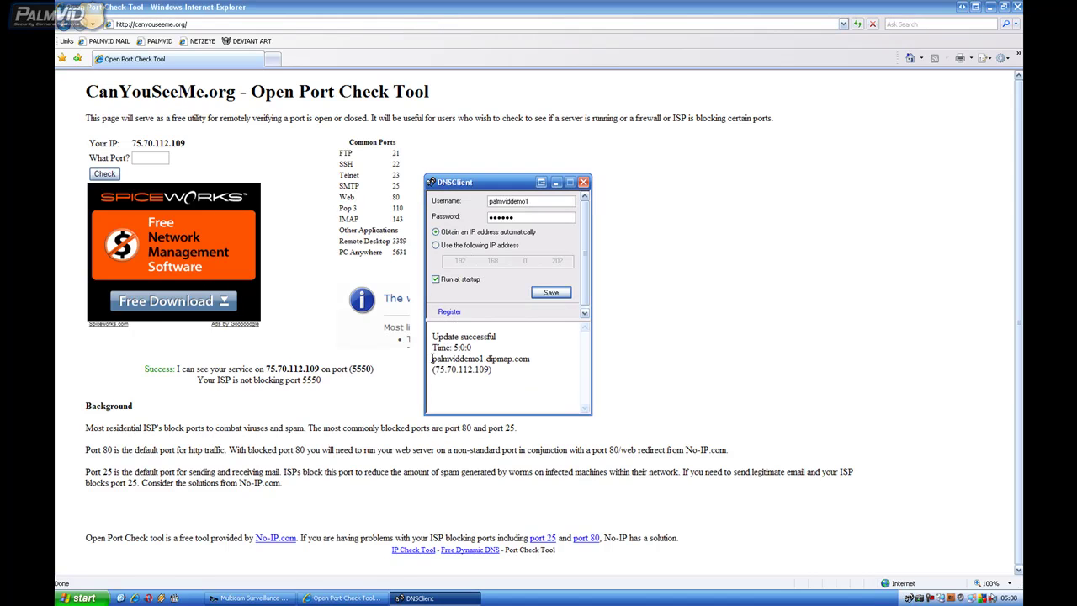
pyautogui.moveTo(432, 359); pyautogui.dragTo(531, 358)
pyautogui.hotkey('ctrl', 'c')
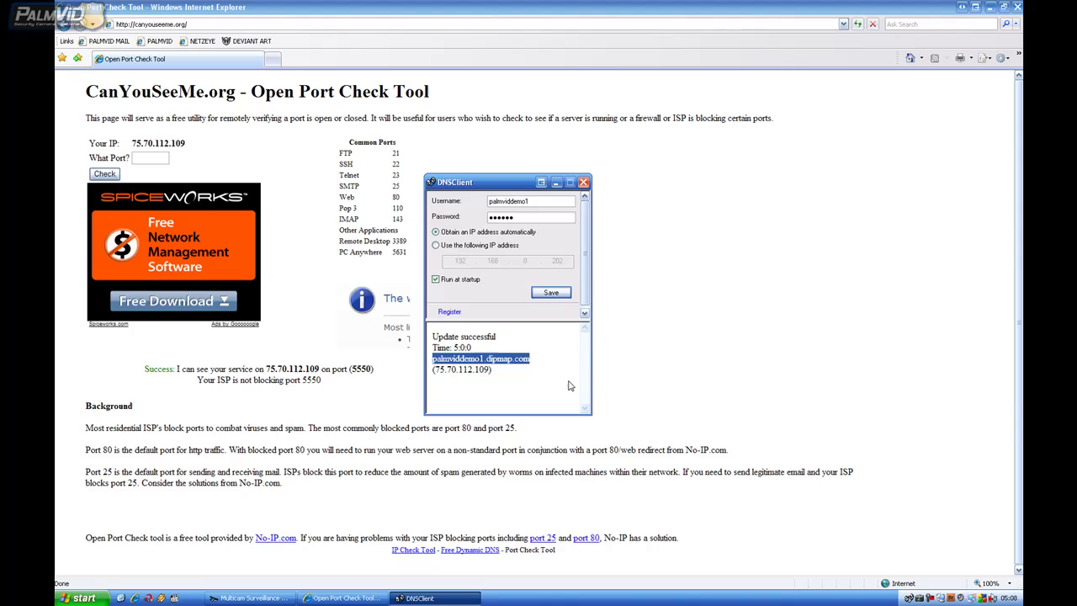
pyautogui.click(557, 182)
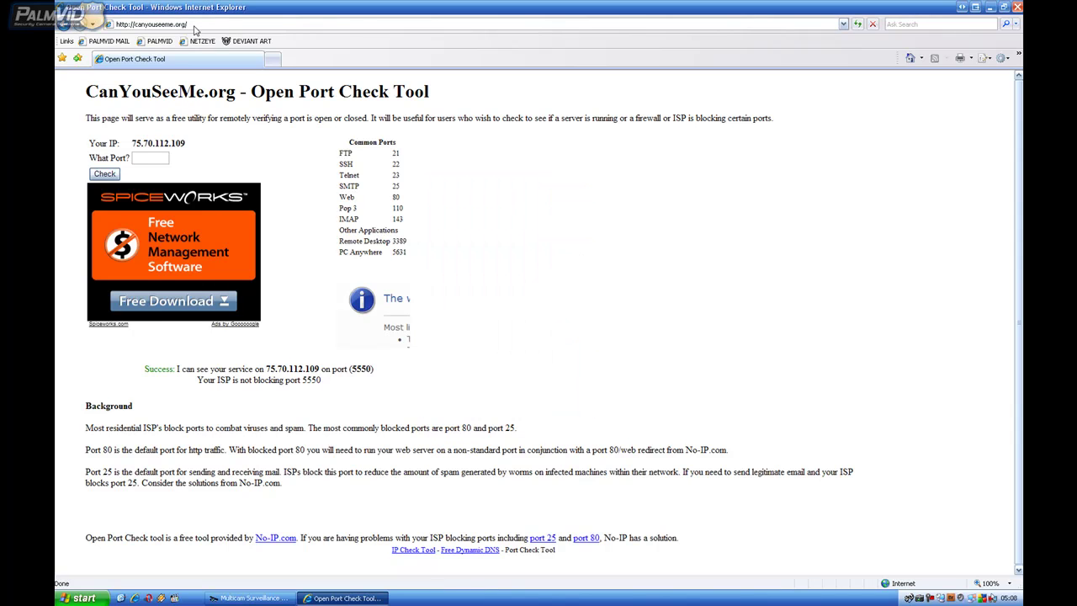
# Load the DDNS hostname with :81 to bring up the GeoVision Webcam Login page
pyautogui.moveTo(136, 24); pyautogui.dragTo(294, 22)
pyautogui.hotkey('ctrl', 'v')
pyautogui.write(':81')
pyautogui.press('Return')
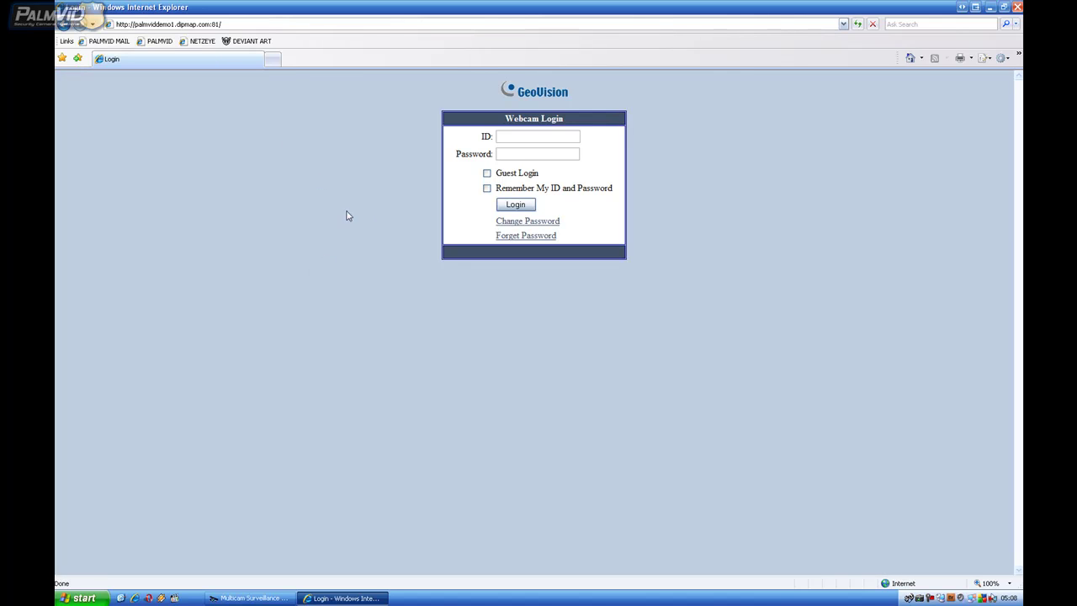
pyautogui.click(242, 24)
pyautogui.click(255, 147)
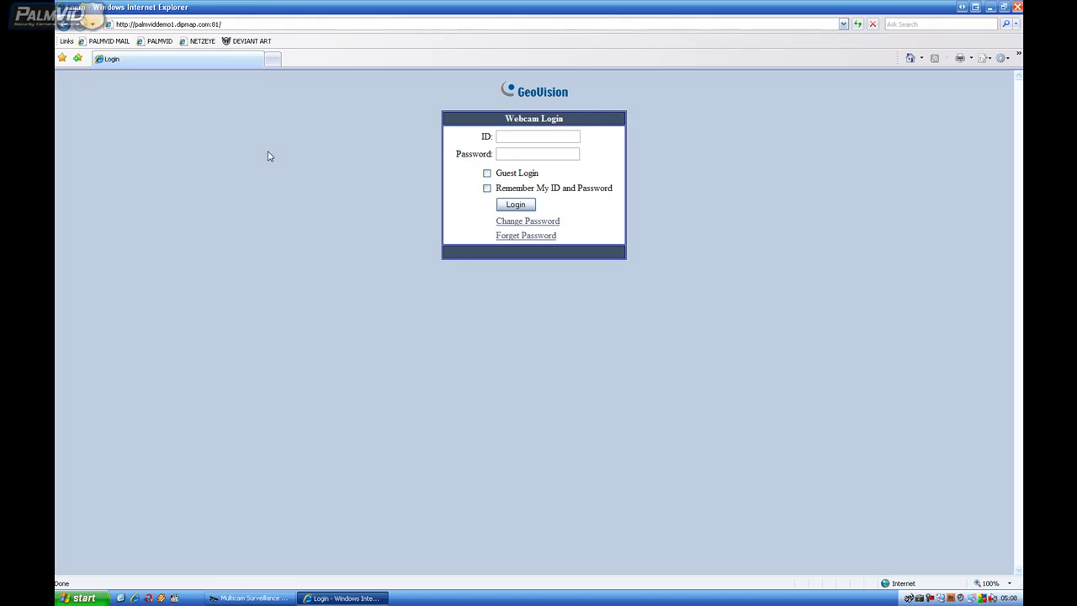